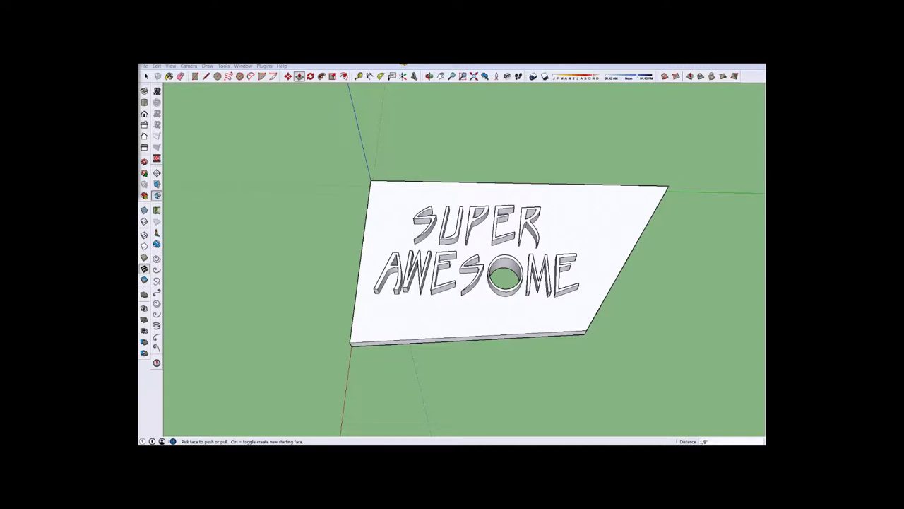
Orbit and zoom to inspect the SUPER AWESOME plaque obliquely, then bring up the File menu.
scroll(383, 313, "up", 3)
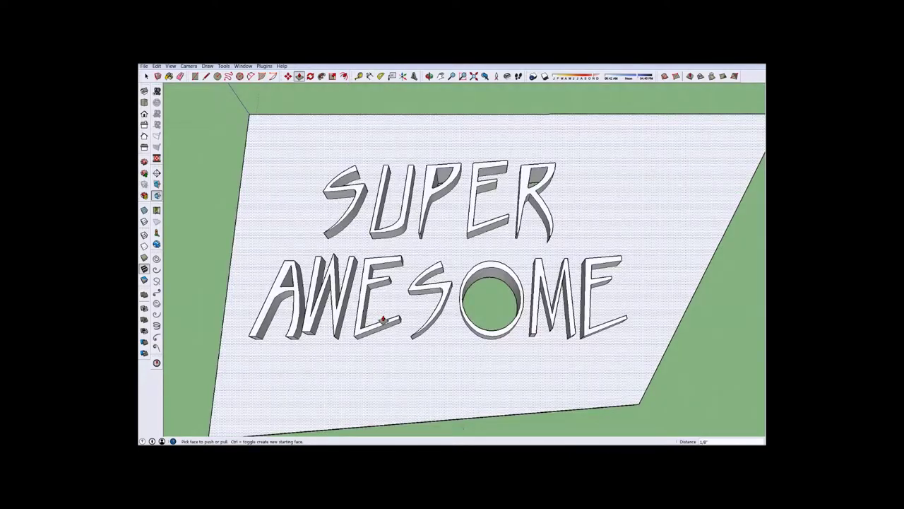
mouse_move(384, 313)
middle_mouse_down()
mouse_move(397, 129)
mouse_move(508, 230)
mouse_move(528, 223)
middle_mouse_up()
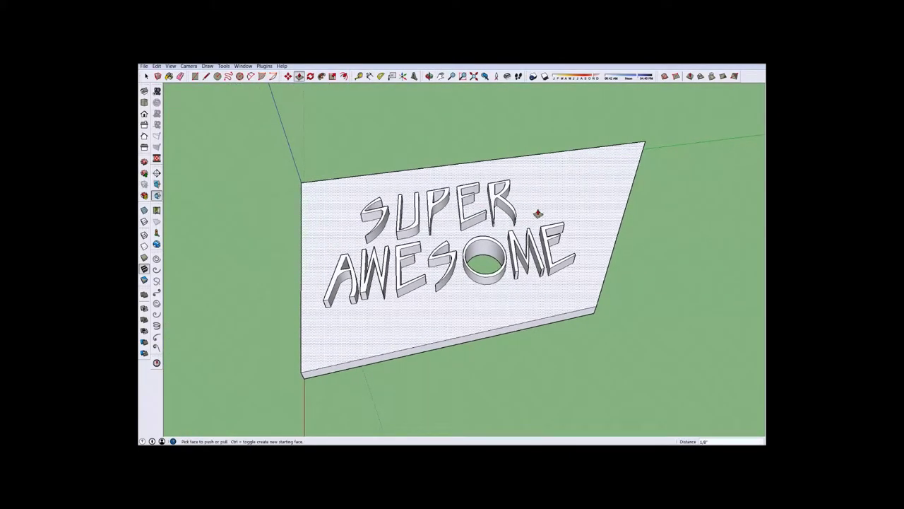
scroll(547, 210, "up", 2)
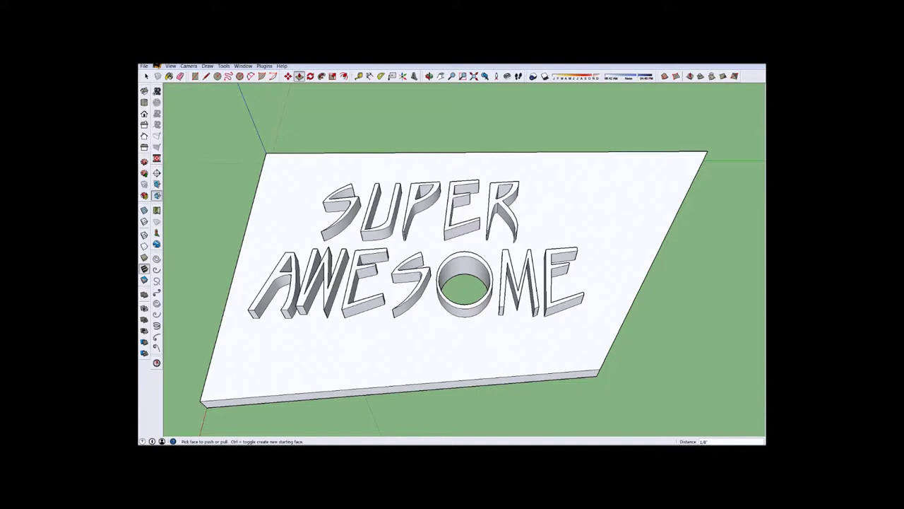
left_click(144, 66)
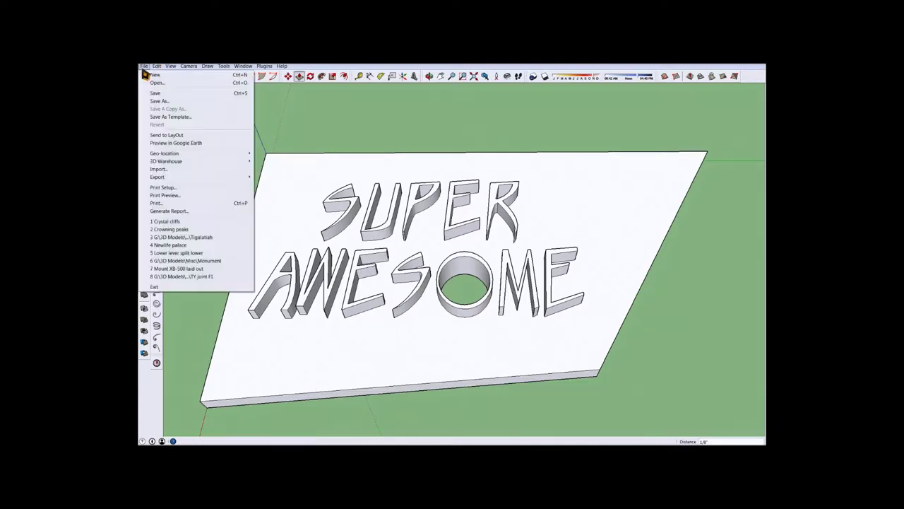
Export the plaque as a COLLADA model named 'Super Awesome' into G:\3D Models.
left_click(145, 66)
left_click(150, 66)
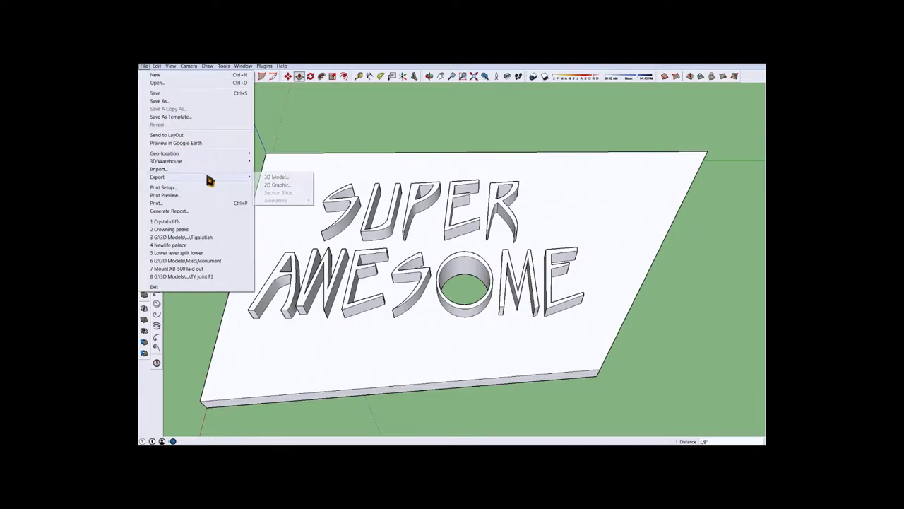
mouse_move(157, 177)
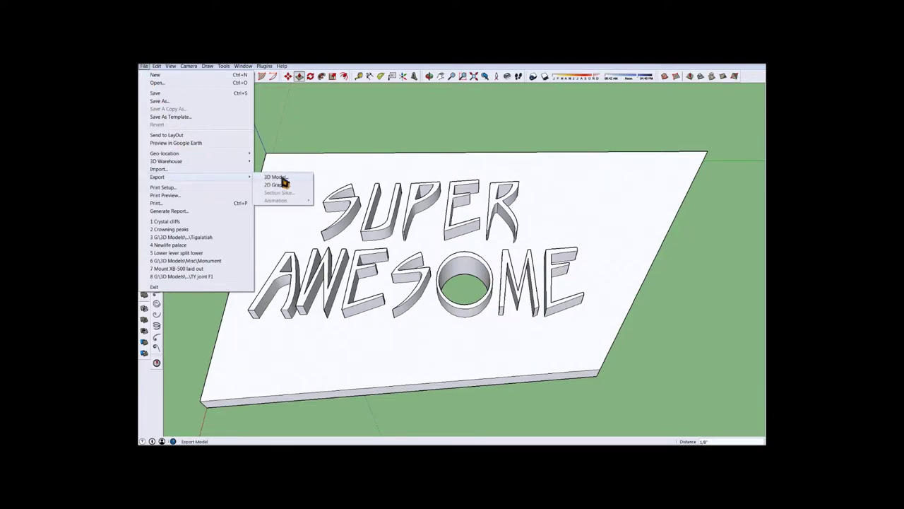
left_click(281, 178)
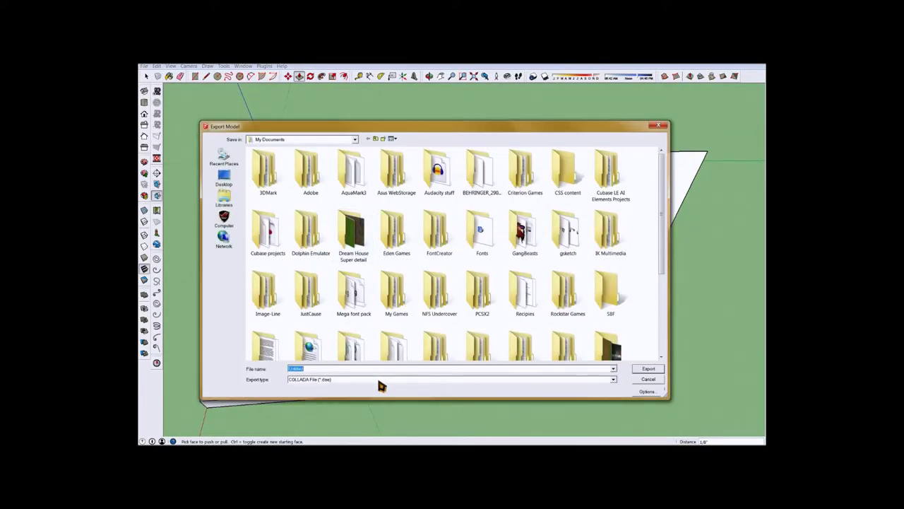
left_click(224, 219)
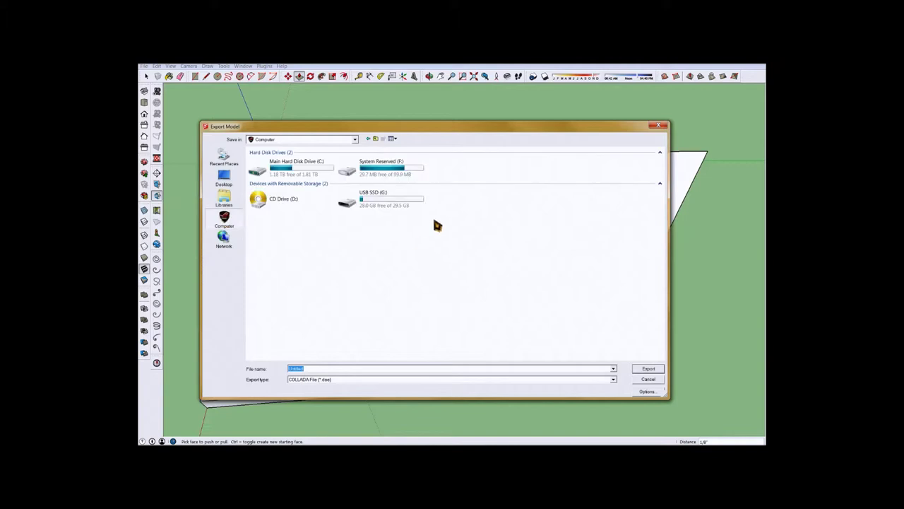
double_click(376, 212)
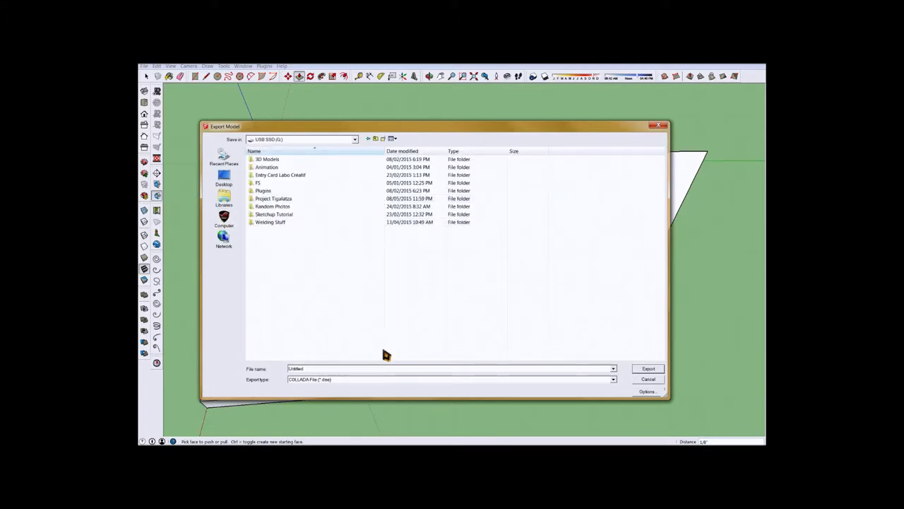
double_click(286, 159)
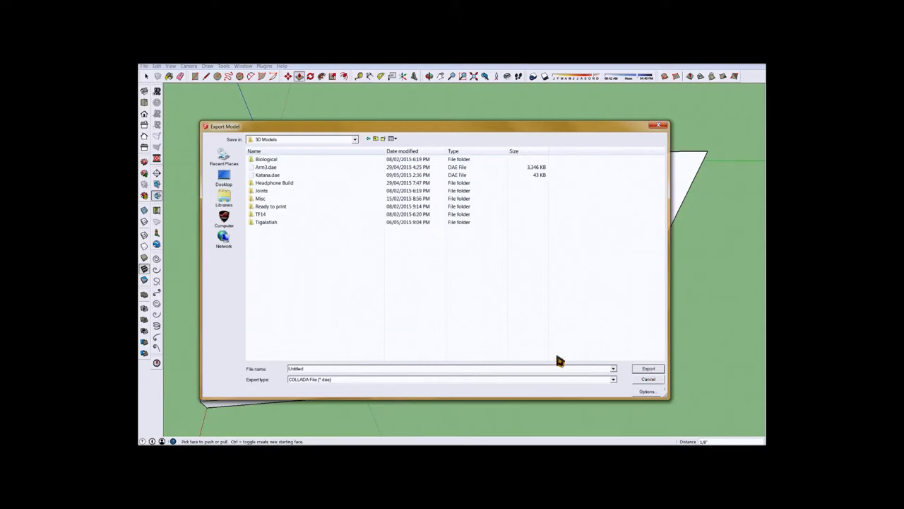
double_click(487, 370)
type("Super Awesome")
left_click(648, 370)
left_click(657, 370)
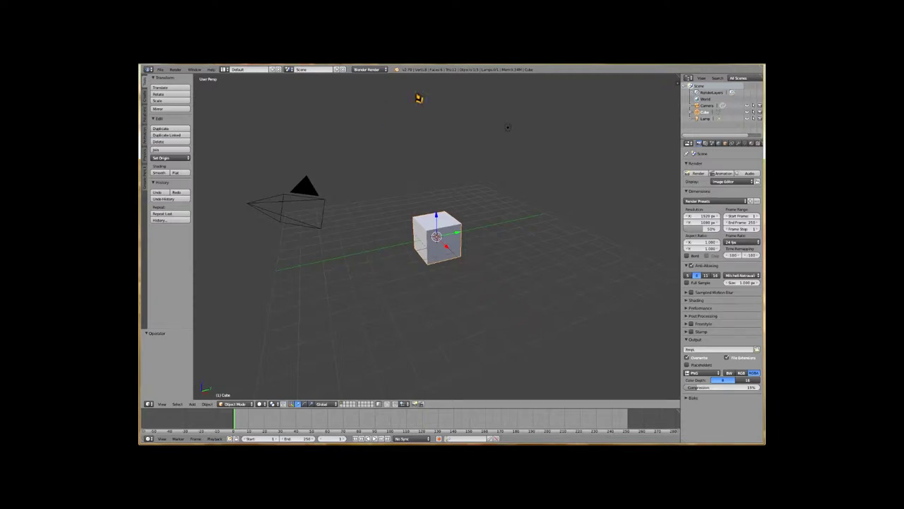
Delete Blender's default camera, cube and lamp from the scene.
left_click_drag(419, 98, 551, 295, "ctrl")
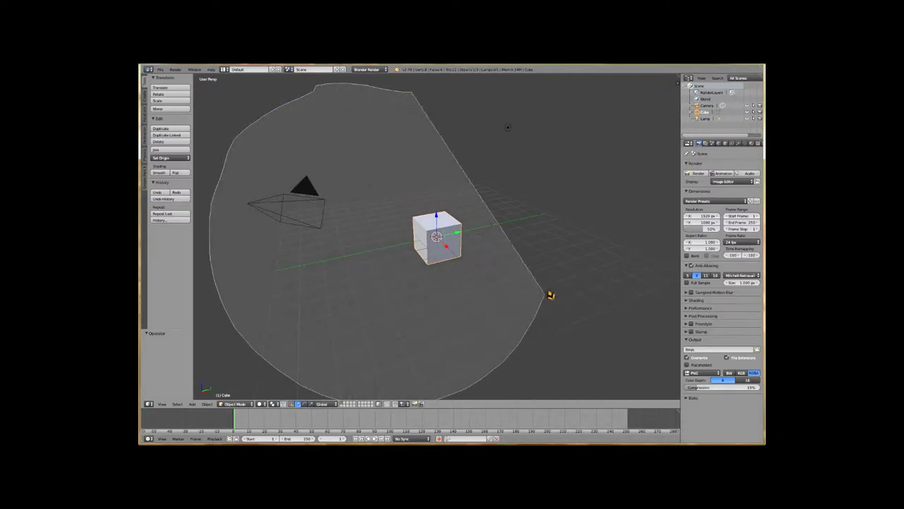
left_click_drag(551, 295, 590, 87, "ctrl")
key("x")
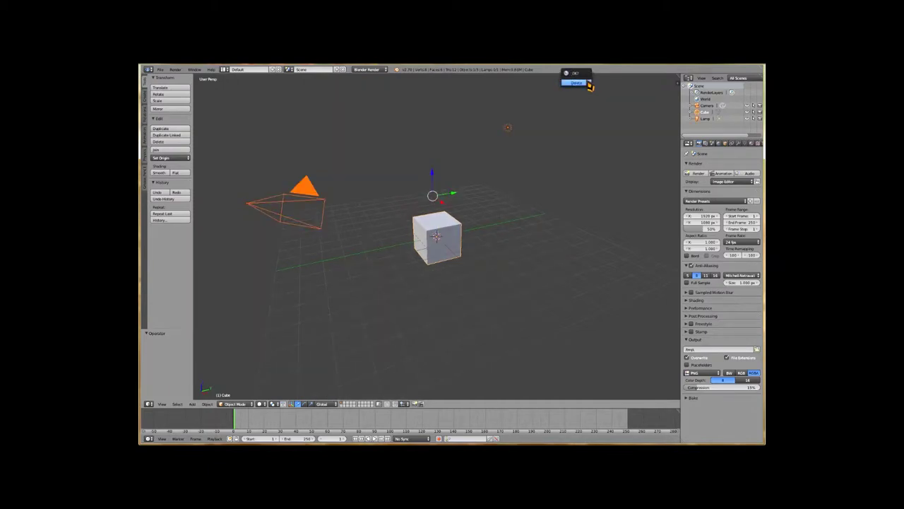
left_click(588, 84)
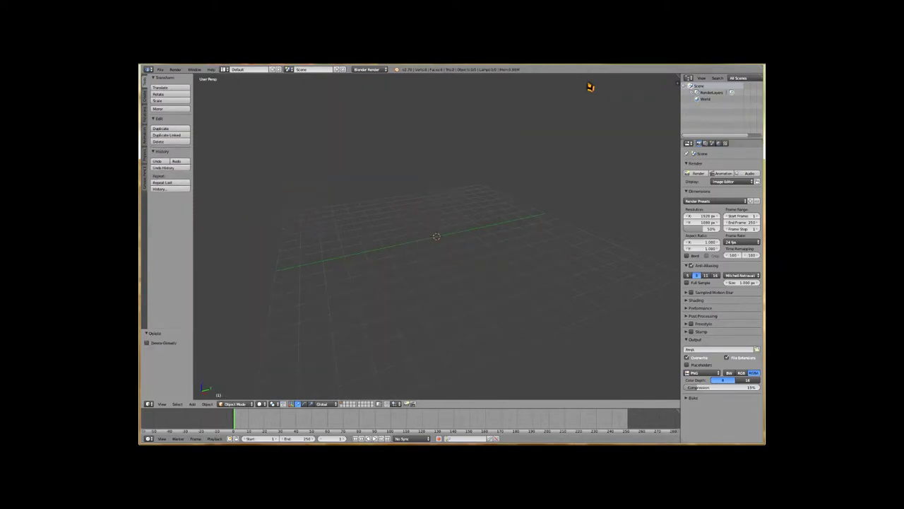
Import 'Super Awesome.dae' from G:\3D Models as a COLLADA file.
left_click(161, 71)
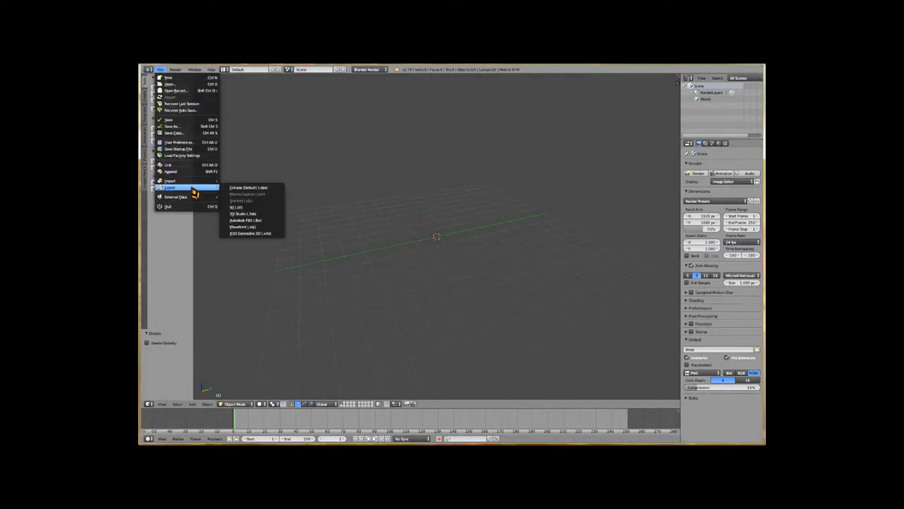
mouse_move(183, 181)
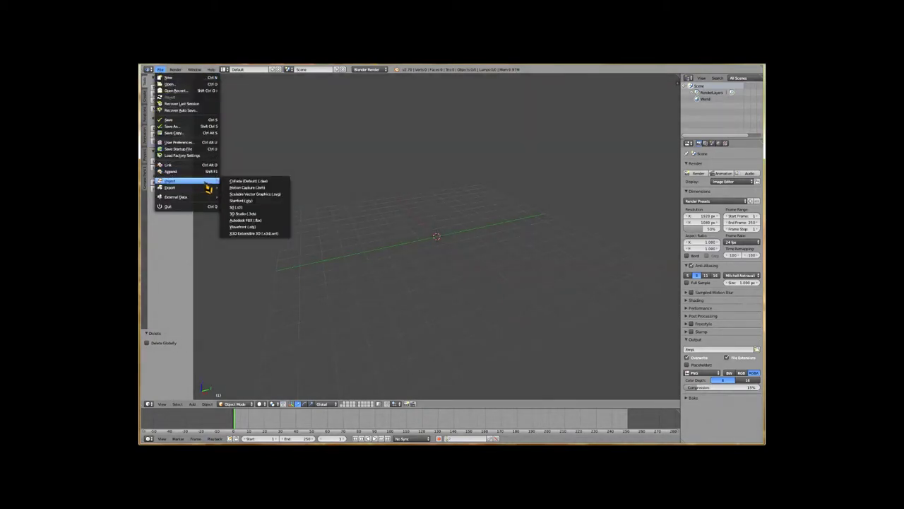
left_click(237, 183)
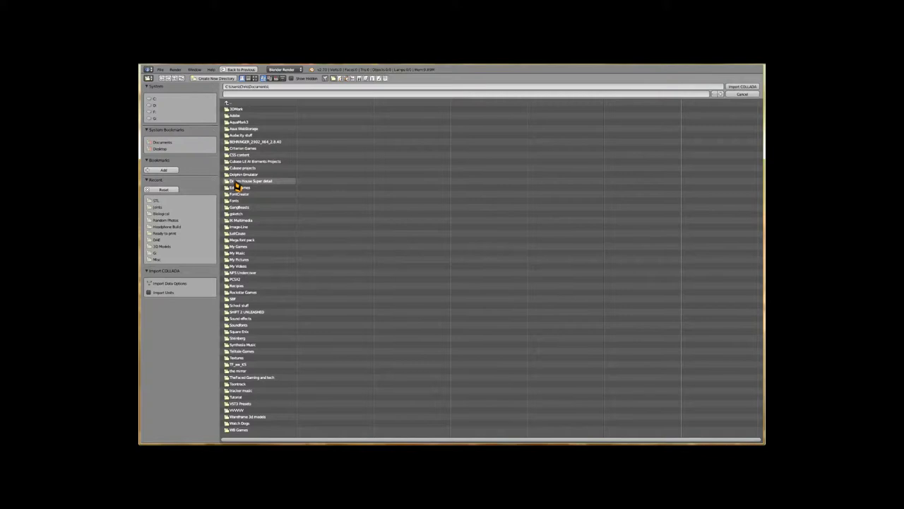
left_click(157, 118)
left_click(240, 103)
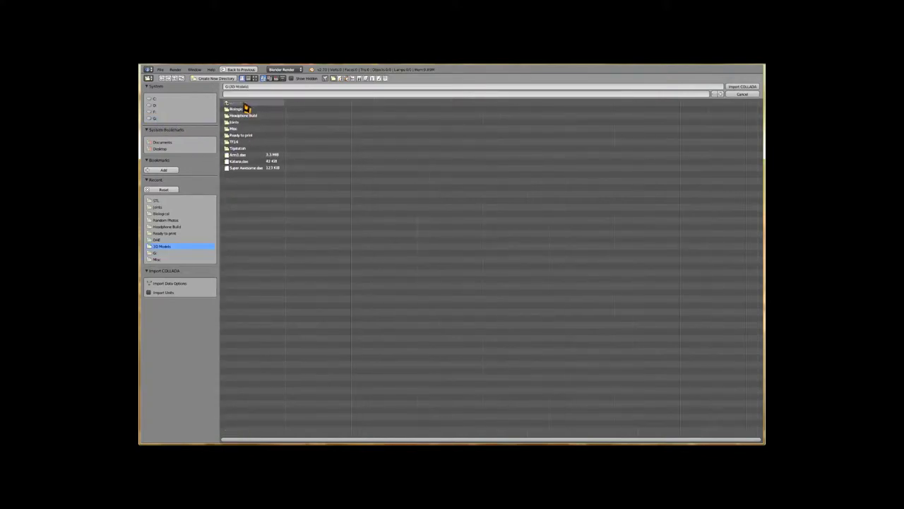
left_click(248, 169)
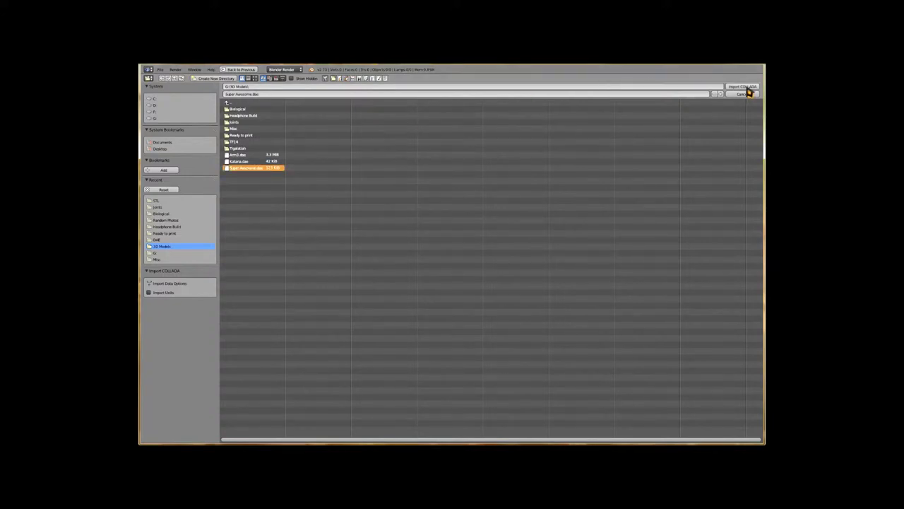
left_click(743, 86)
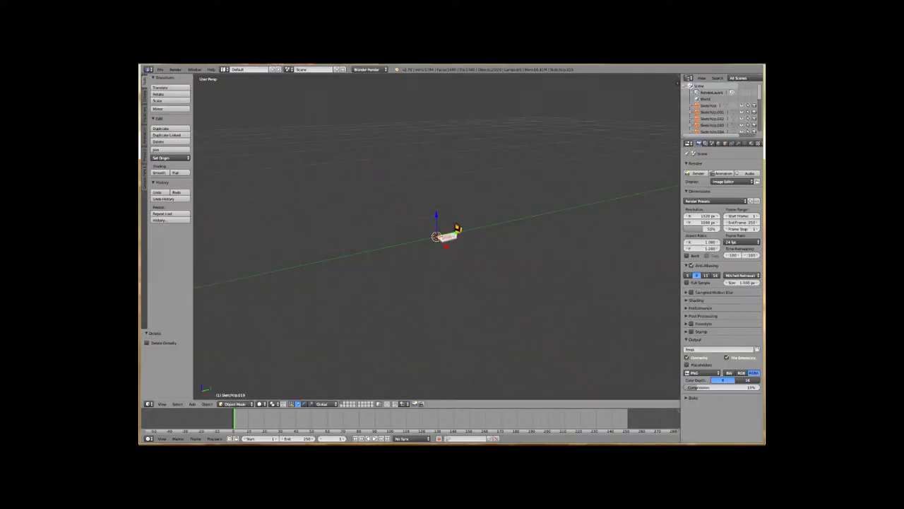
Export the plaque from Blender as 'Super awesome.stl' into G:\3D Models.
middle_click_drag(512, 228, 506, 248)
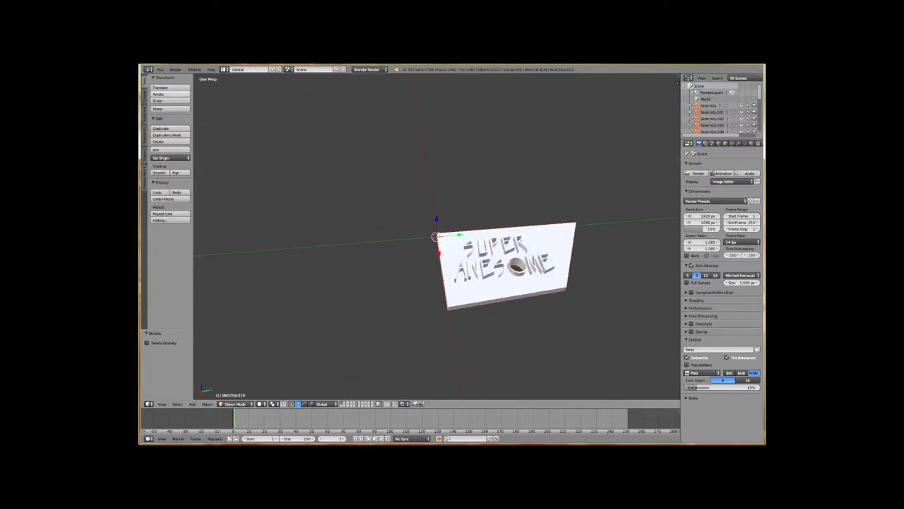
left_click(161, 70)
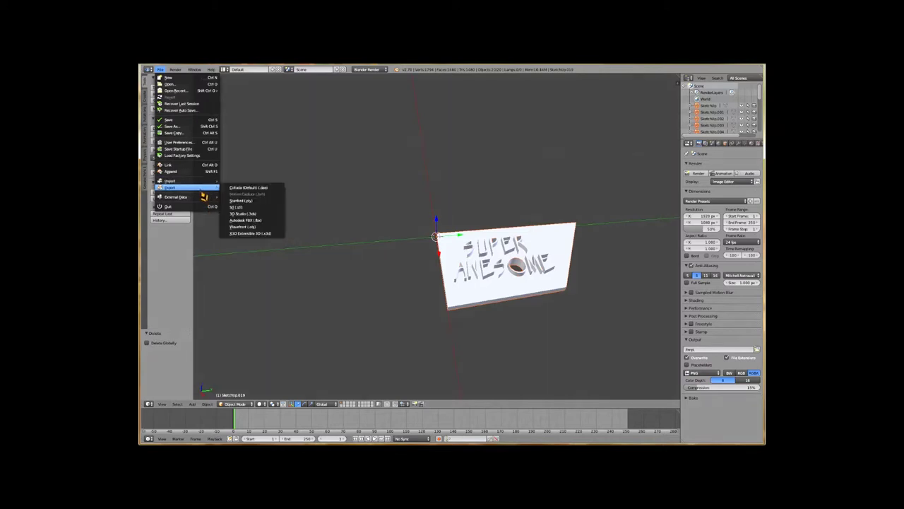
mouse_move(173, 187)
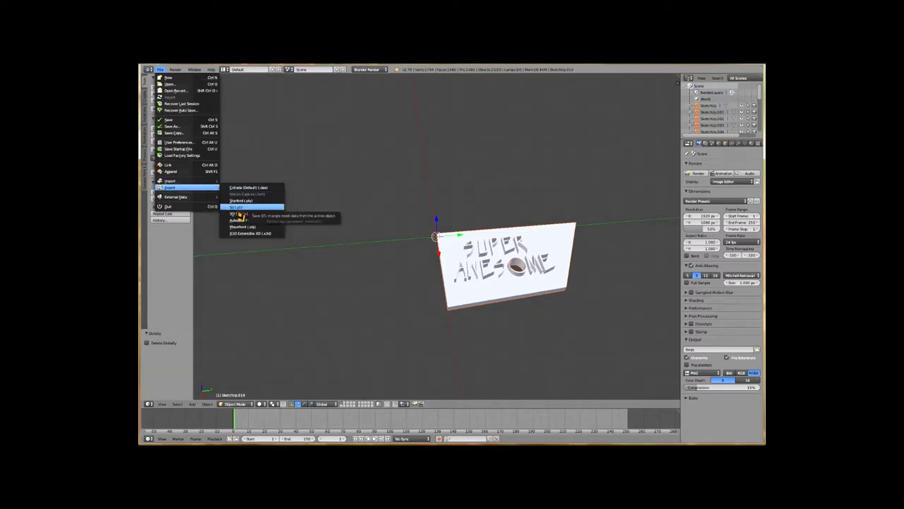
left_click(241, 208)
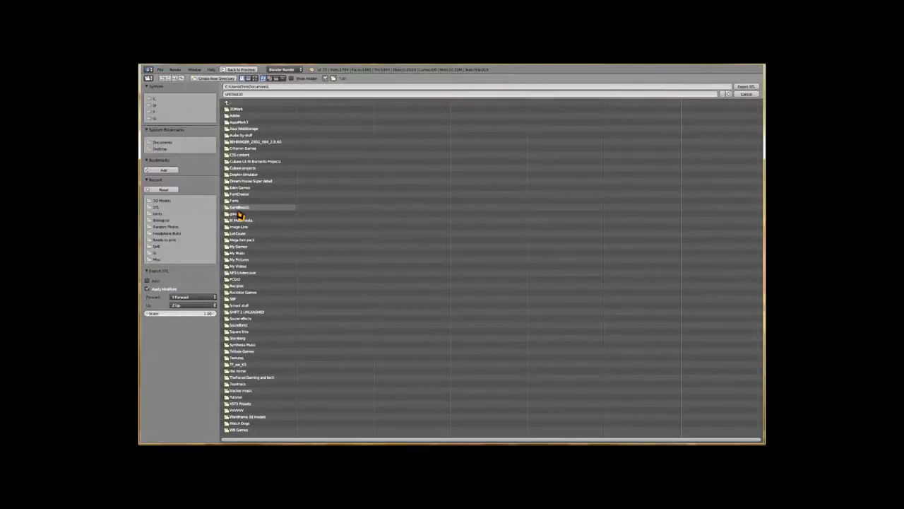
left_click(154, 118)
left_click(244, 103)
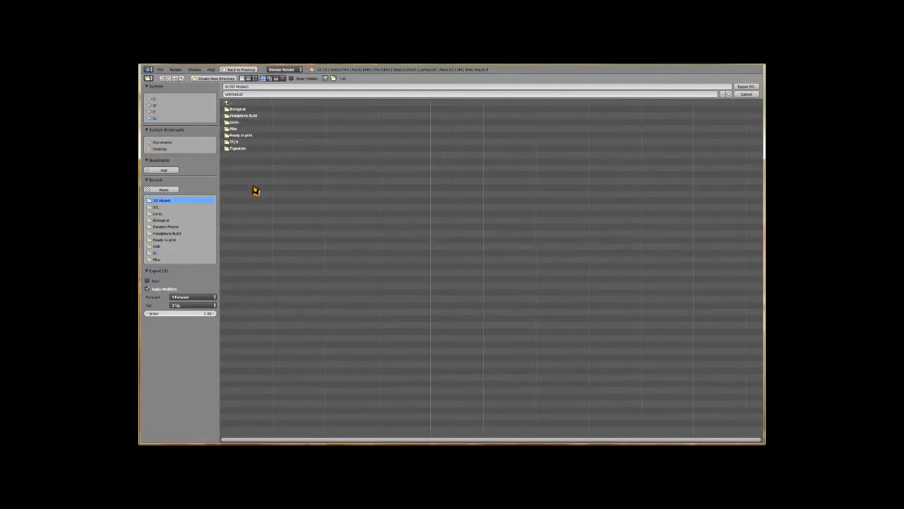
left_click(244, 94)
key("BackSpace")
left_click(749, 86)
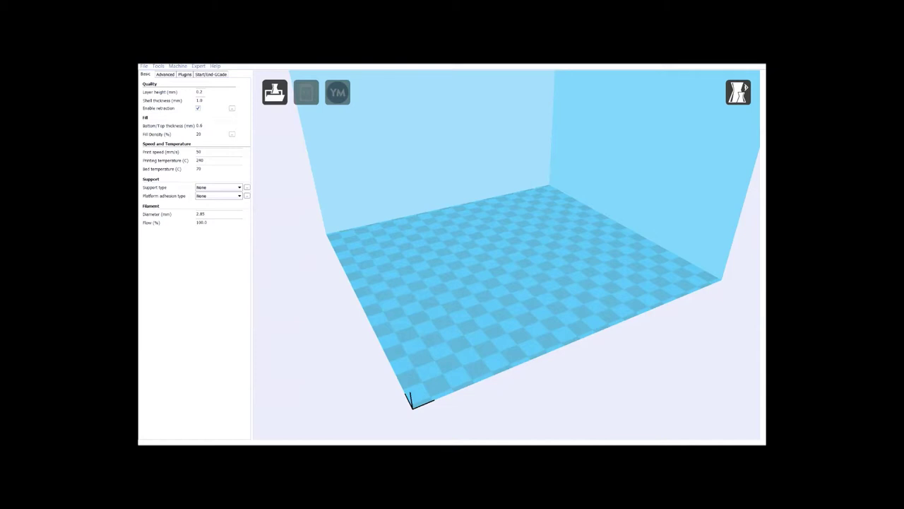
Load the Super awesome model from the 3D Models folder onto Cura's build plate.
key("ctrl+l")
mouse_move(363, 157)
left_mouse_down()
mouse_move(369, 228)
mouse_move(347, 238)
left_mouse_up()
left_click(291, 394)
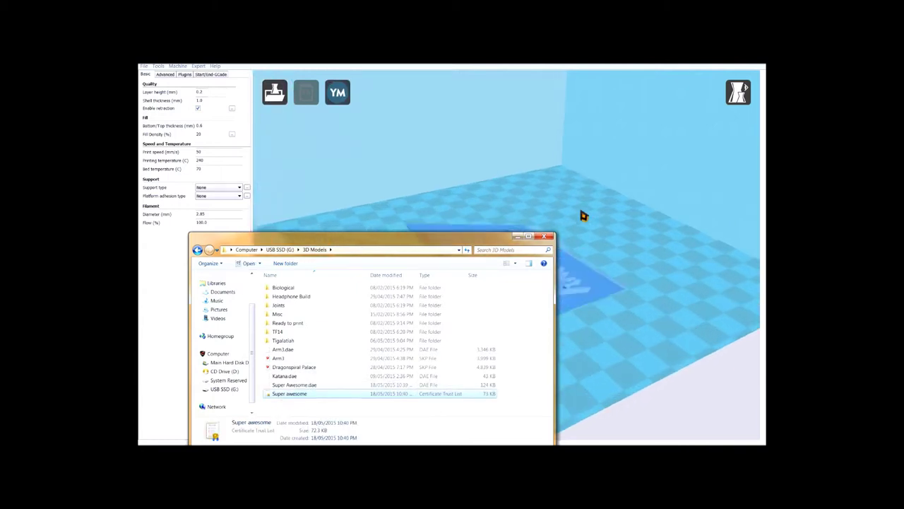
left_click(545, 237)
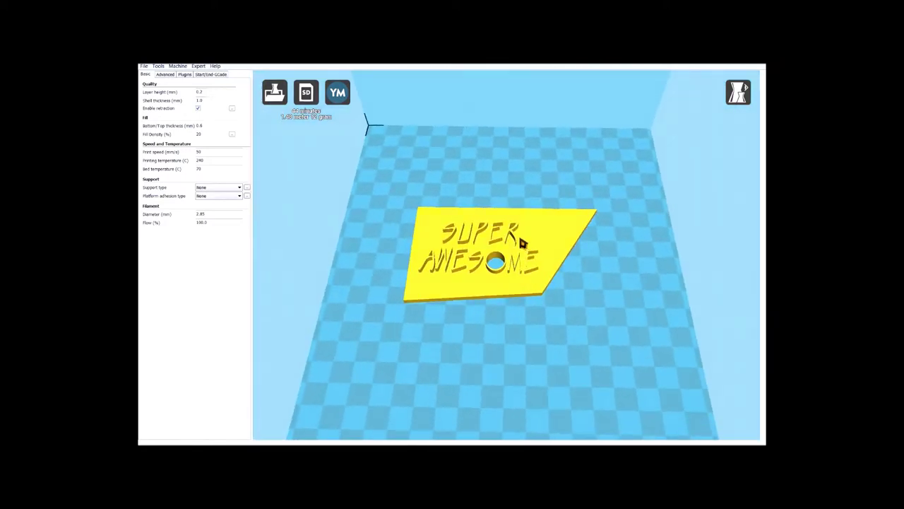
Orbit and zoom around the plaque, viewing it from the side, from below and near top-down.
scroll(521, 238, "up", 3)
right_click_drag(479, 252, 545, 238)
scroll(541, 259, "down", 3)
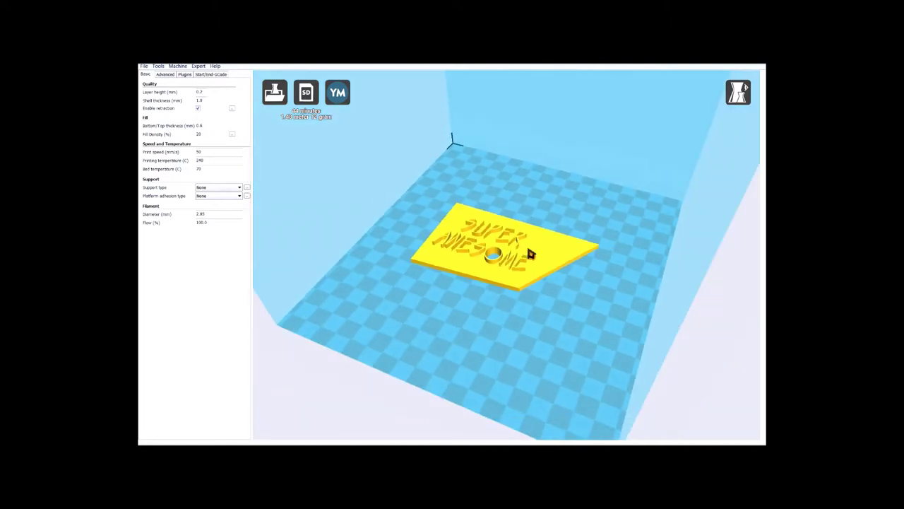
scroll(530, 254, "down", 2)
mouse_move(511, 268)
right_mouse_down()
mouse_move(532, 265)
mouse_move(543, 242)
mouse_move(517, 281)
right_mouse_up()
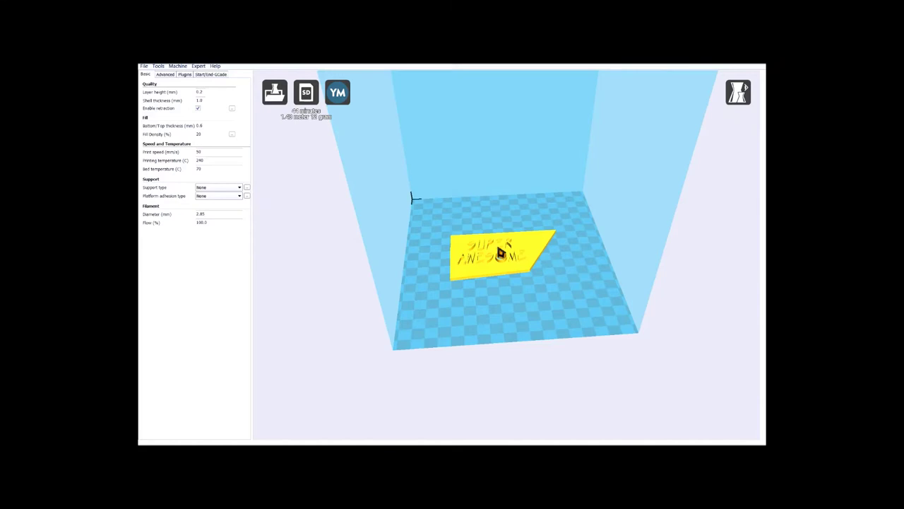
scroll(500, 253, "up", 2)
scroll(495, 247, "up", 2)
scroll(472, 232, "up", 2)
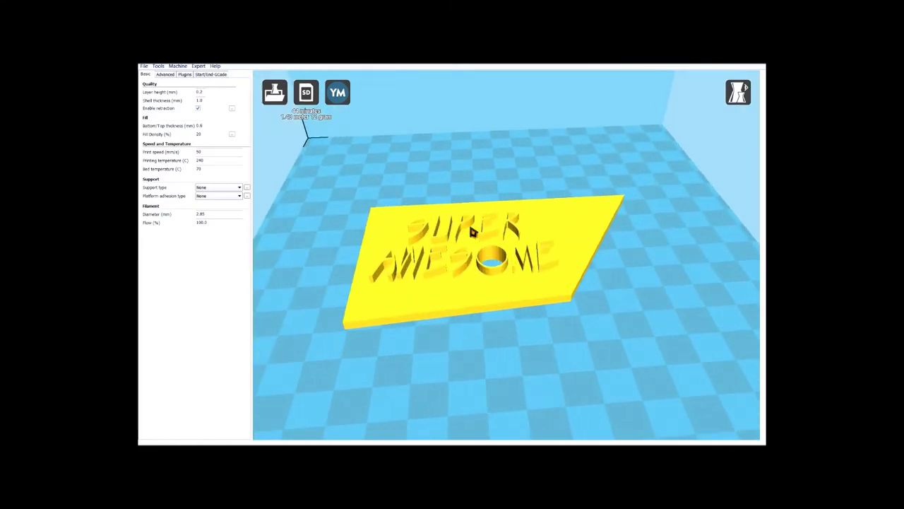
scroll(473, 233, "down", 2)
scroll(555, 221, "down", 2)
scroll(540, 237, "down", 1)
right_click_drag(539, 241, 541, 269)
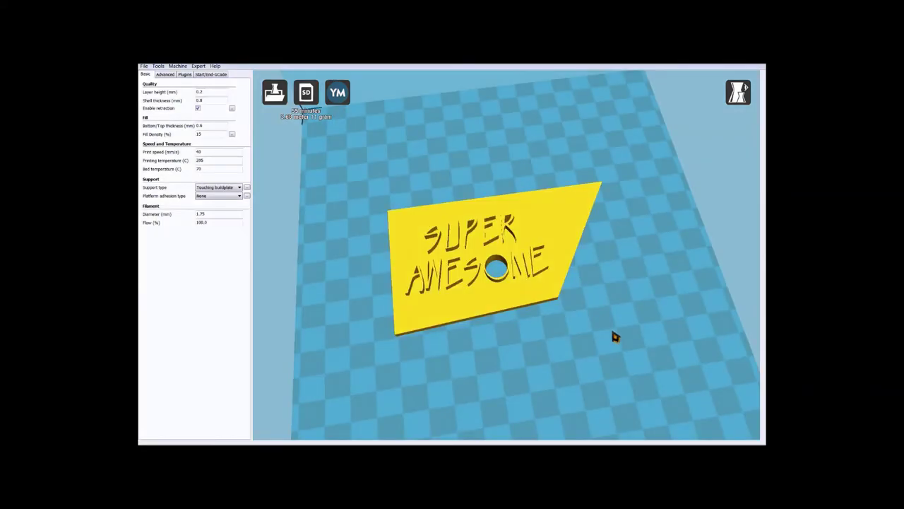
left_click(738, 92)
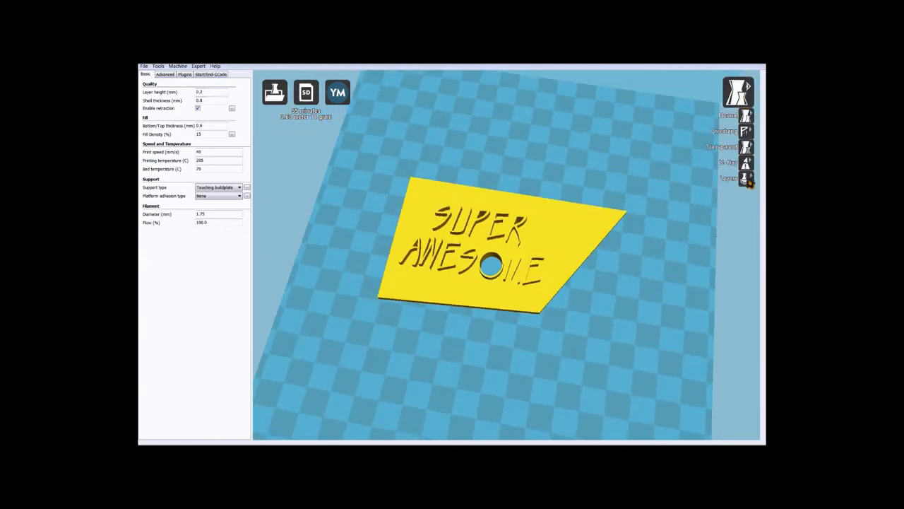
left_click(747, 178)
mouse_move(599, 287)
right_mouse_down()
mouse_move(607, 272)
mouse_move(595, 307)
mouse_move(601, 300)
right_mouse_up()
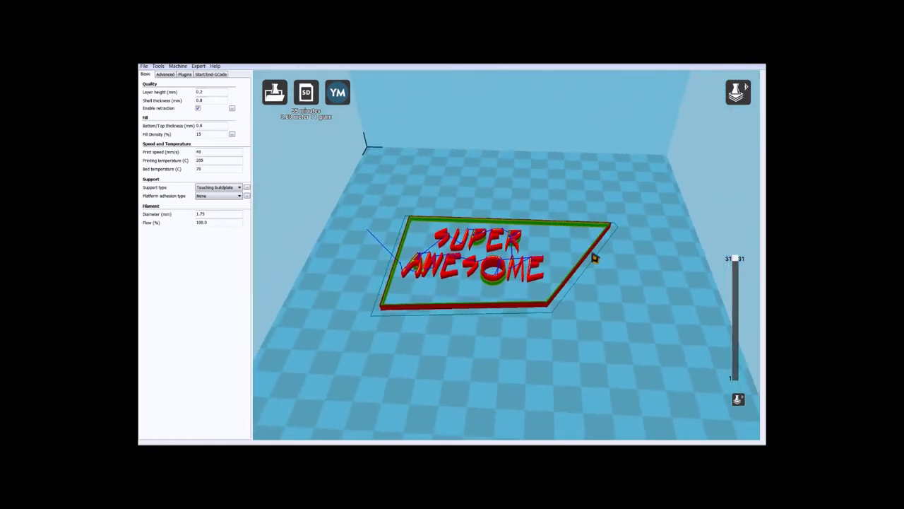
scroll(523, 238, "up", 2)
mouse_move(735, 259)
left_mouse_down()
mouse_move(722, 359)
mouse_move(739, 387)
left_mouse_up()
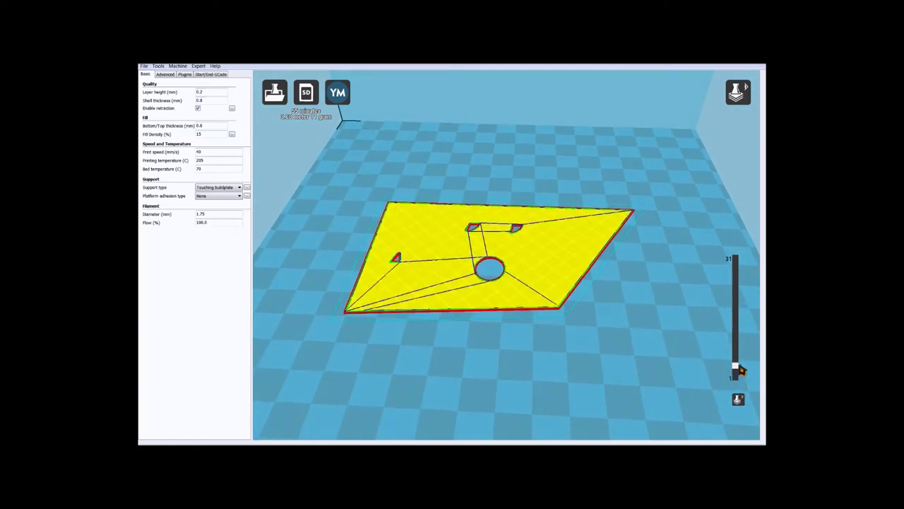
left_click_drag(739, 346, 739, 258)
right_click_drag(384, 246, 572, 297)
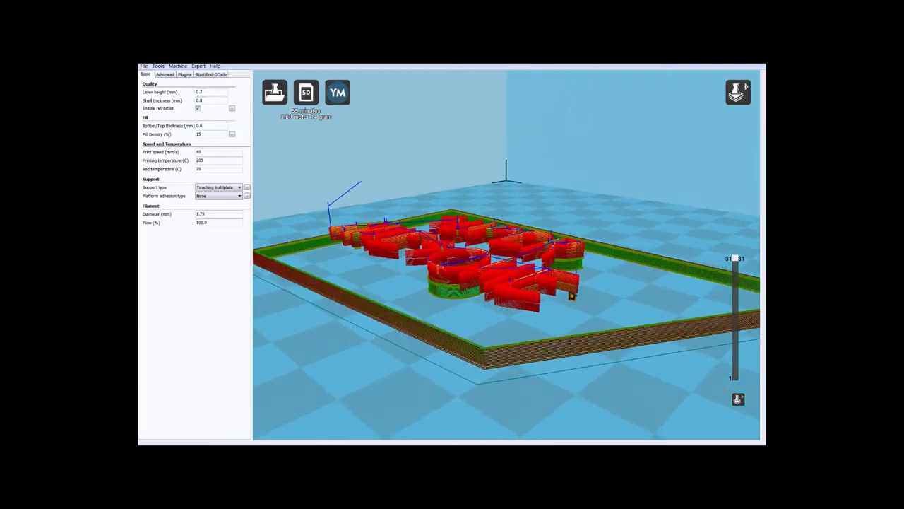
mouse_move(739, 260)
left_mouse_down()
mouse_move(722, 392)
mouse_move(739, 323)
mouse_move(735, 261)
left_mouse_up()
left_click(738, 92)
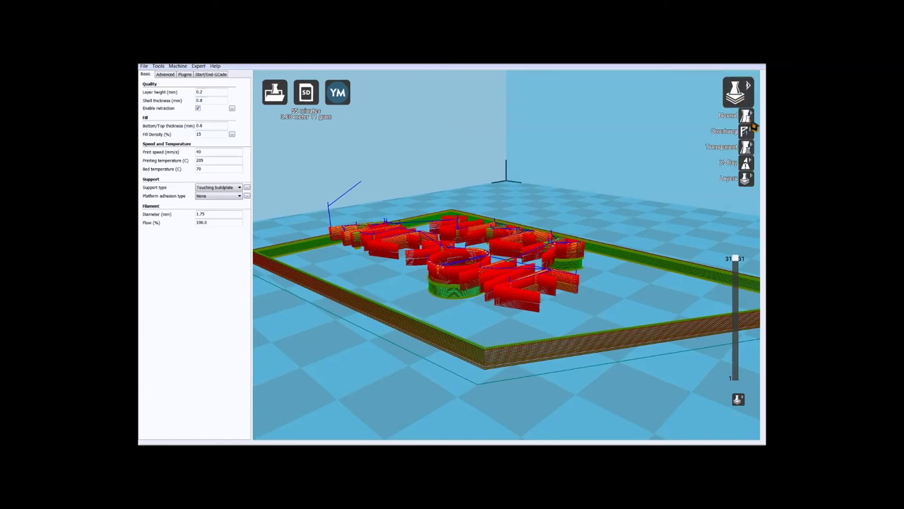
left_click(747, 119)
mouse_move(567, 214)
right_mouse_down()
mouse_move(619, 228)
mouse_move(580, 236)
mouse_move(594, 247)
right_mouse_up()
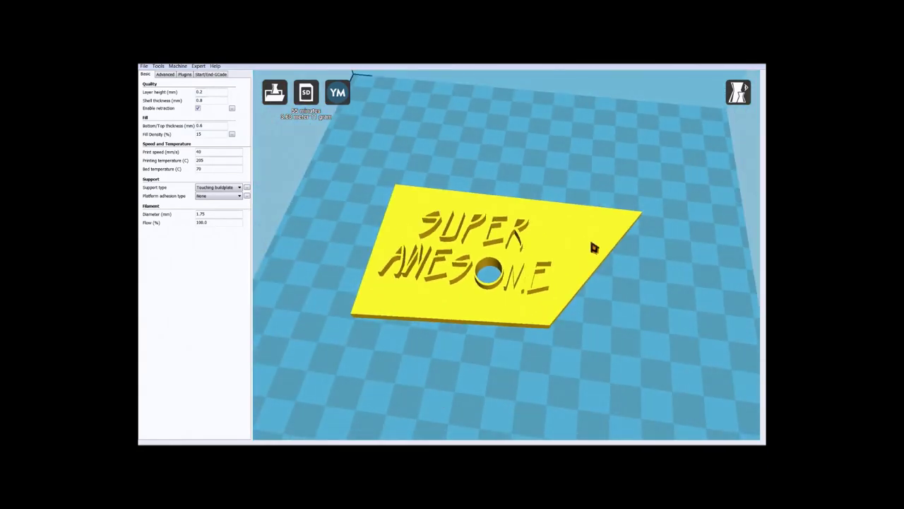